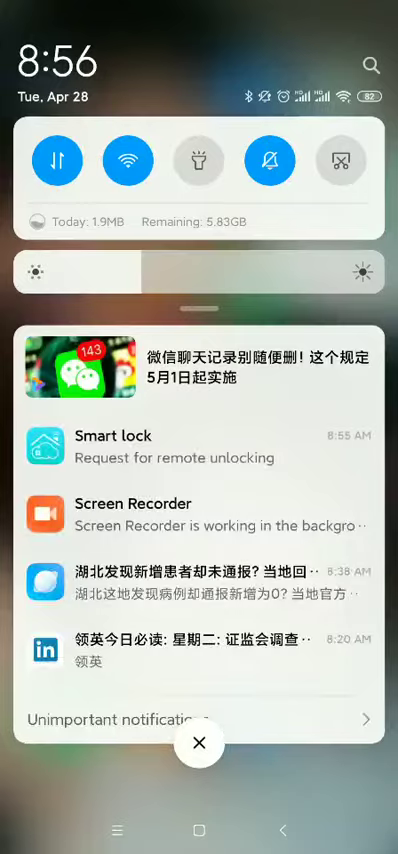
# Open the Wi-Fi network settings from the notification shade.
pyautogui.click(130, 149)
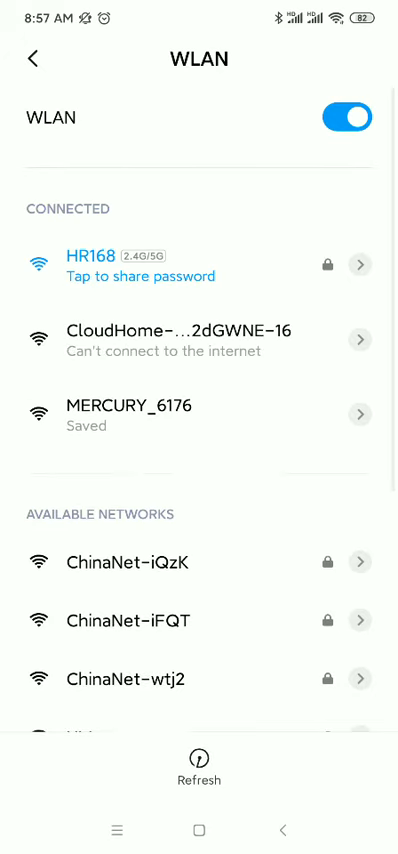
# Join the lock's CloudHome hotspot, then open the Lock APP folder from the home screen.
pyautogui.click(178, 340)
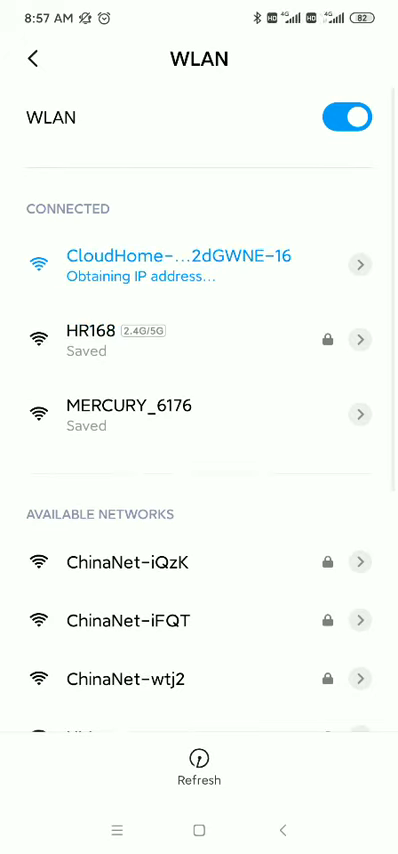
pyautogui.click(199, 830)
pyautogui.click(57, 88)
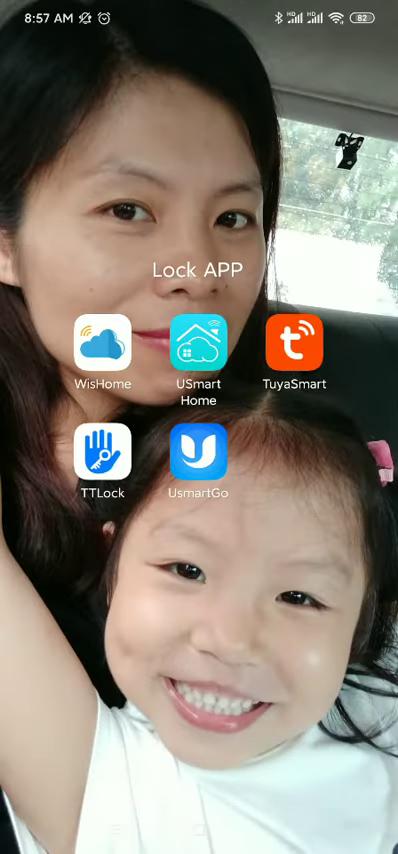
# In USmart Home, start adding a Smart lock using the SmartLink connection method.
pyautogui.click(102, 343)
pyautogui.click(369, 58)
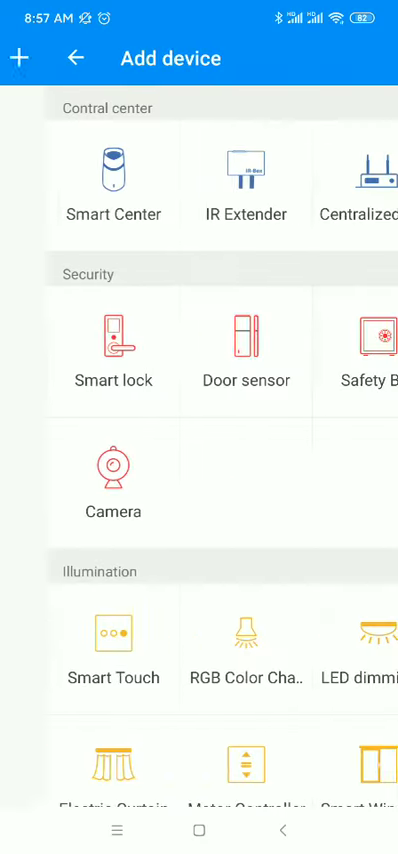
pyautogui.click(67, 350)
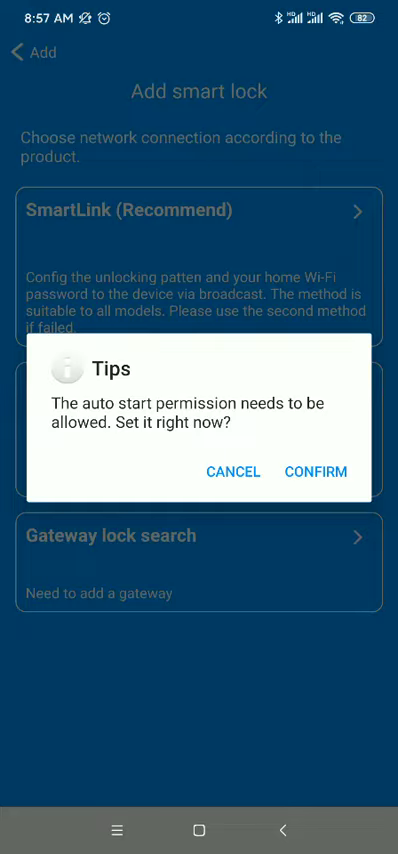
pyautogui.click(233, 471)
pyautogui.click(199, 260)
# Draw and confirm the lock's unlocking pattern.
pyautogui.moveTo(93, 550); pyautogui.dragTo(305, 445)
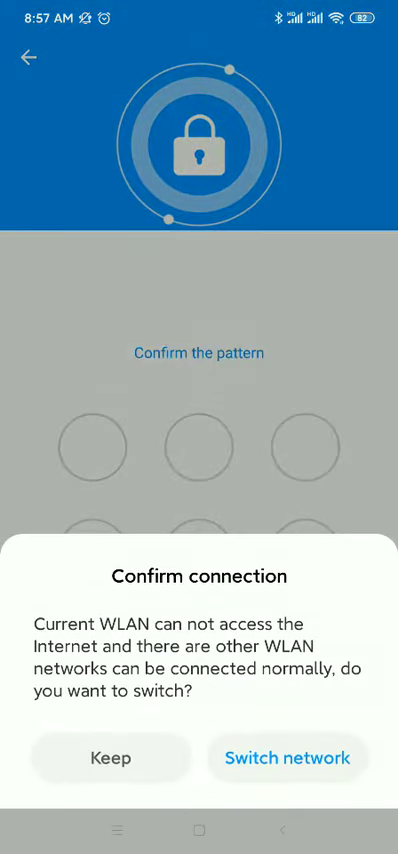
pyautogui.click(110, 757)
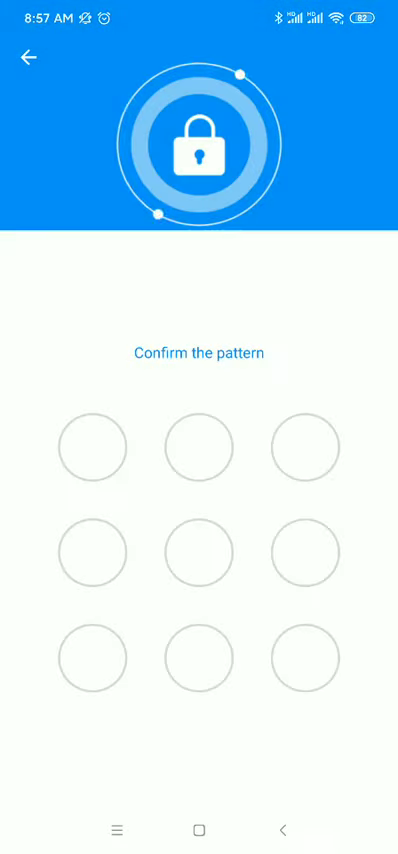
pyautogui.moveTo(93, 550); pyautogui.dragTo(199, 445)
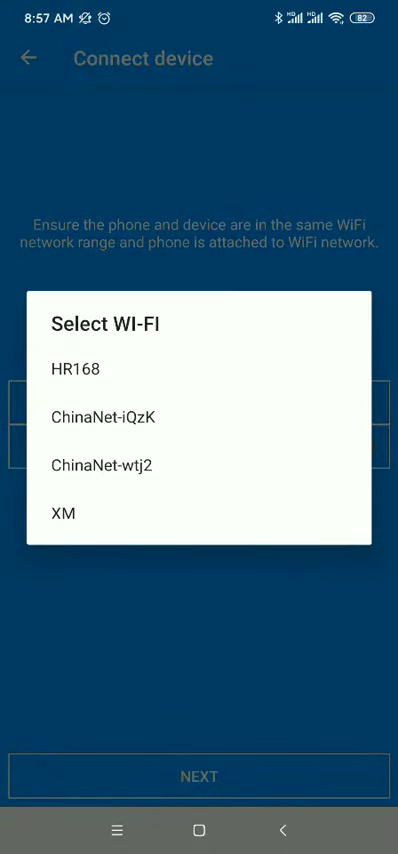
# Connect the lock to the HR168 Wi-Fi network with its password.
pyautogui.click(75, 369)
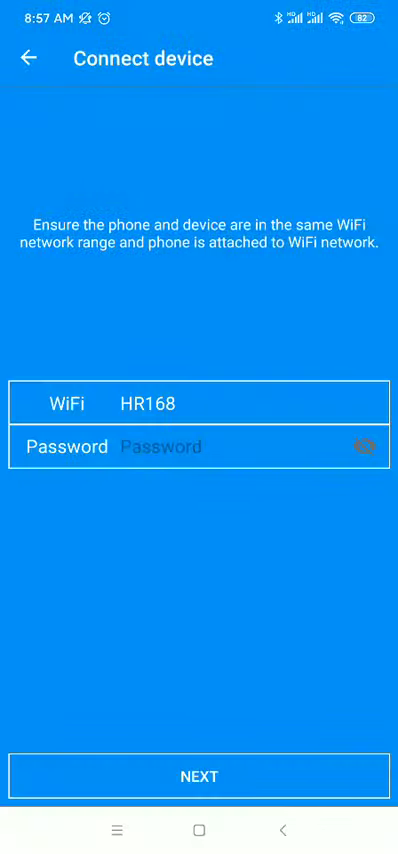
pyautogui.click(200, 446)
pyautogui.click(29, 719)
pyautogui.write('H')
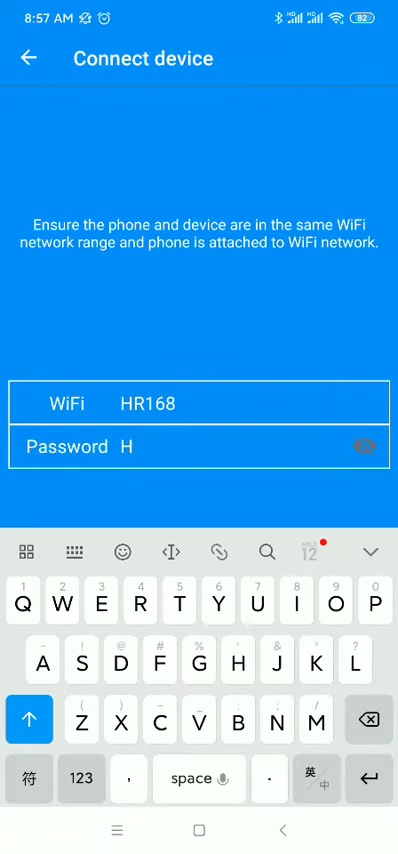
pyautogui.write('r')
pyautogui.click(81, 778)
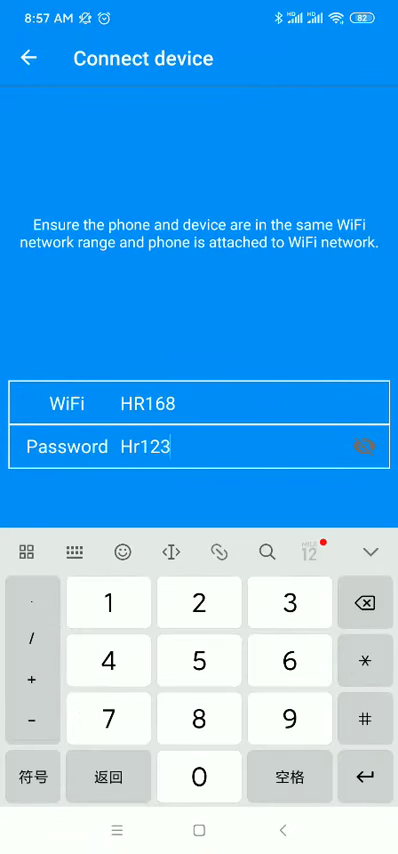
pyautogui.click(370, 551)
pyautogui.click(199, 770)
# Search for the lock and assign it to the Livingroom.
pyautogui.click(199, 776)
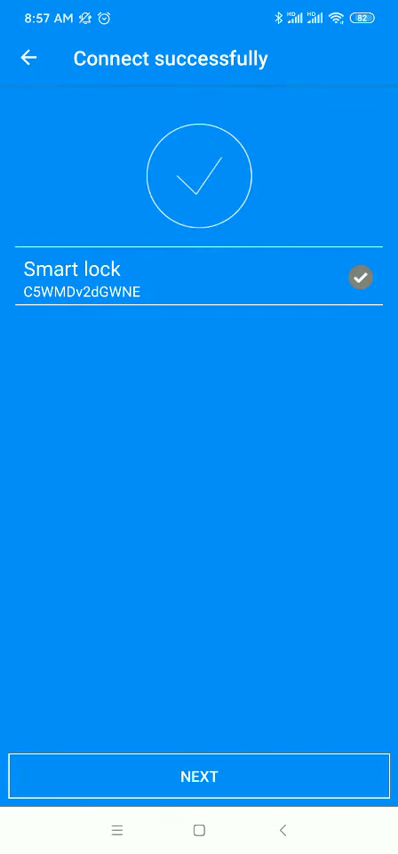
pyautogui.click(199, 776)
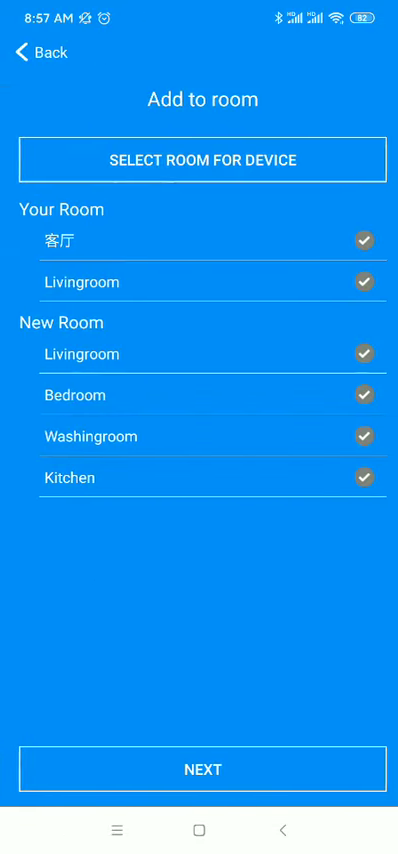
pyautogui.click(199, 282)
pyautogui.click(199, 769)
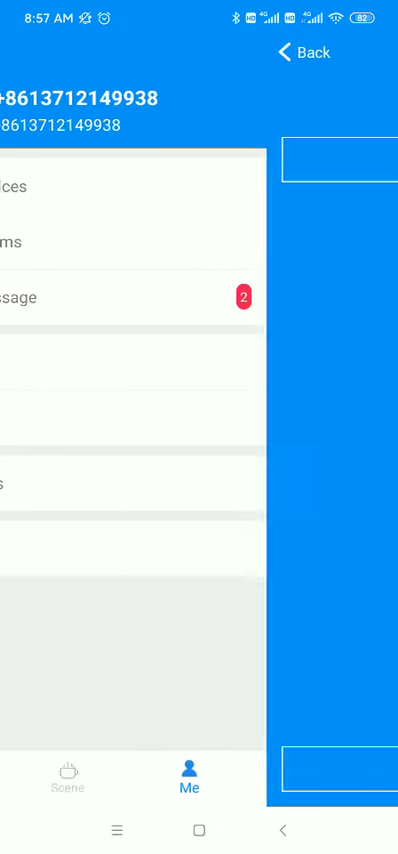
# View the Room overview, then return to the home screen with the Lock APP folder closed.
pyautogui.click(77, 776)
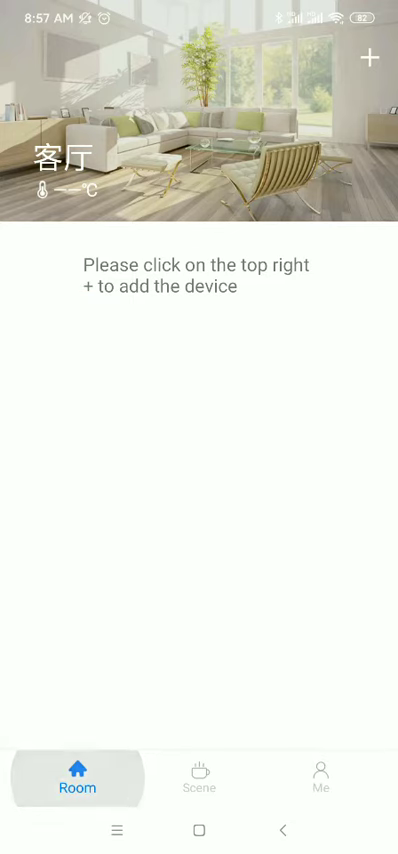
pyautogui.click(199, 830)
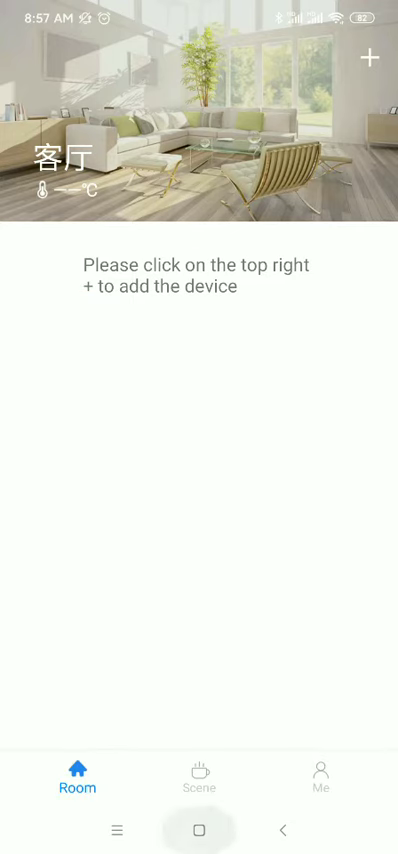
pyautogui.press('Escape')
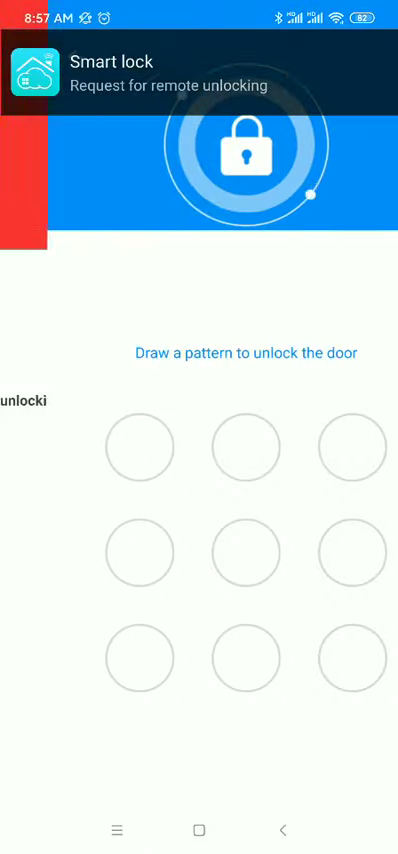
# Draw the unlock pattern to remotely unlock the deadbolt, then return to the home screen.
pyautogui.moveTo(92, 552); pyautogui.dragTo(198, 447)
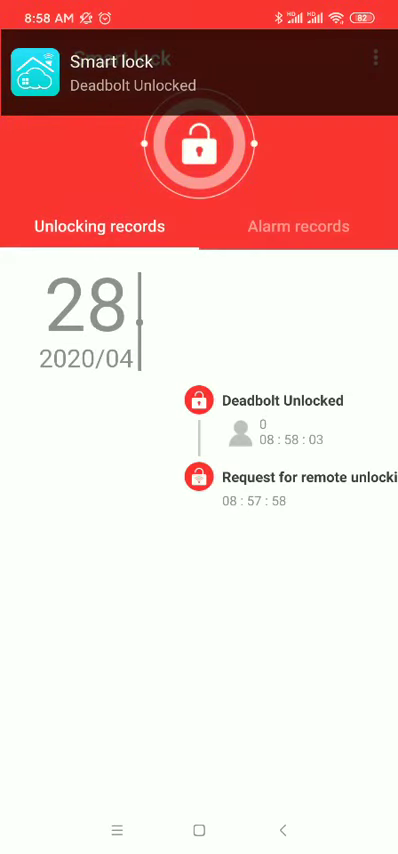
pyautogui.press('Home')
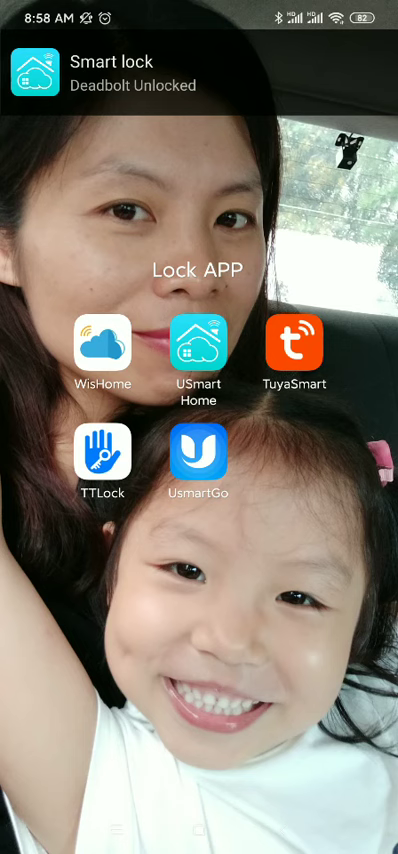
pyautogui.press('Home')
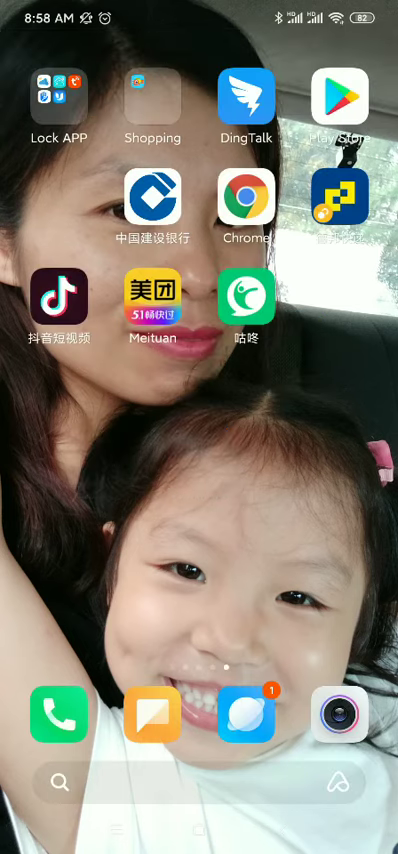